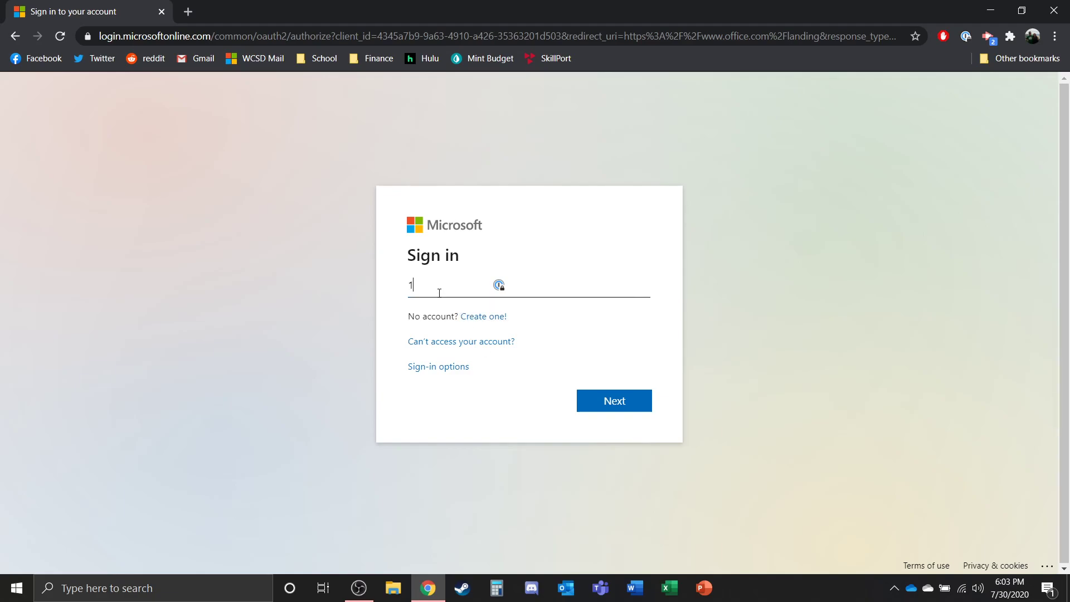
- Delete the stray '1' so the email, phone or Skype field is empty
key(BackSpace)
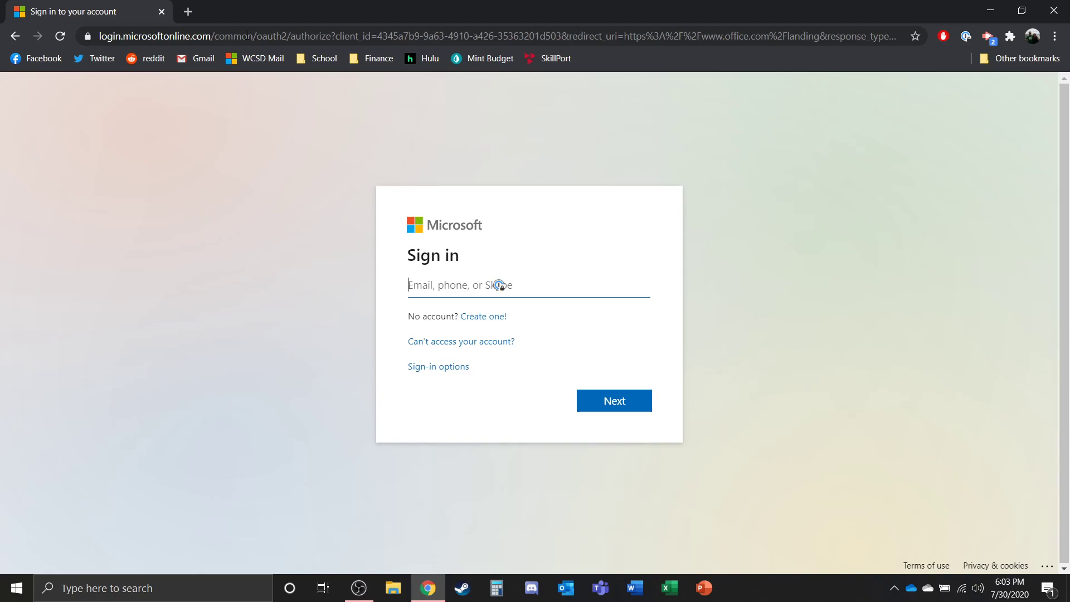
- Load login.microsoftonline.com in Chrome to get a fresh Microsoft sign-in page
click(247, 36)
text(login.)
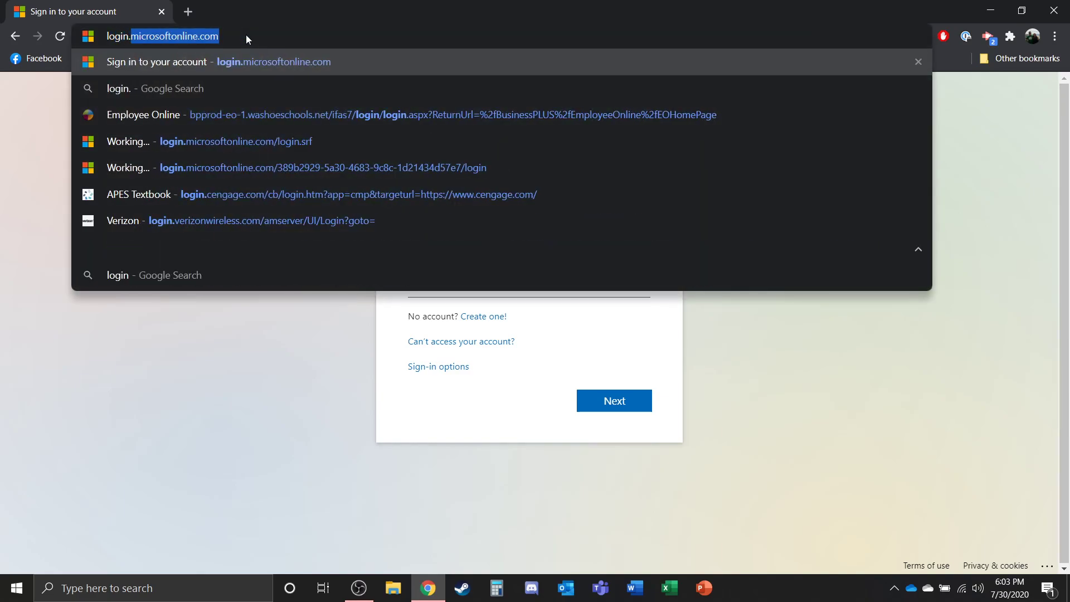
text(microsofton)
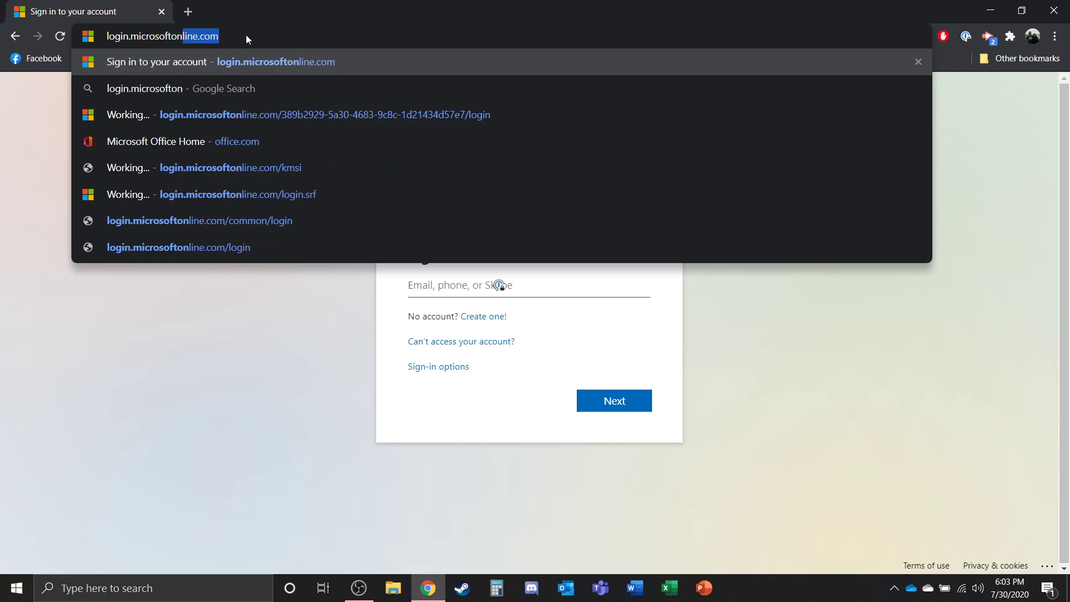
text(line.com)
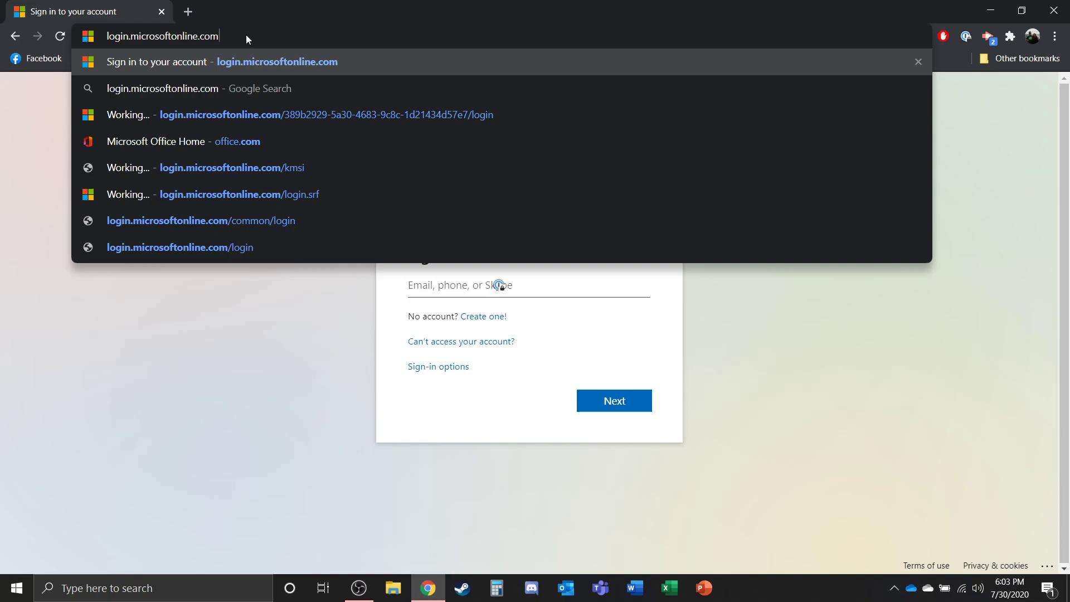
key(Return)
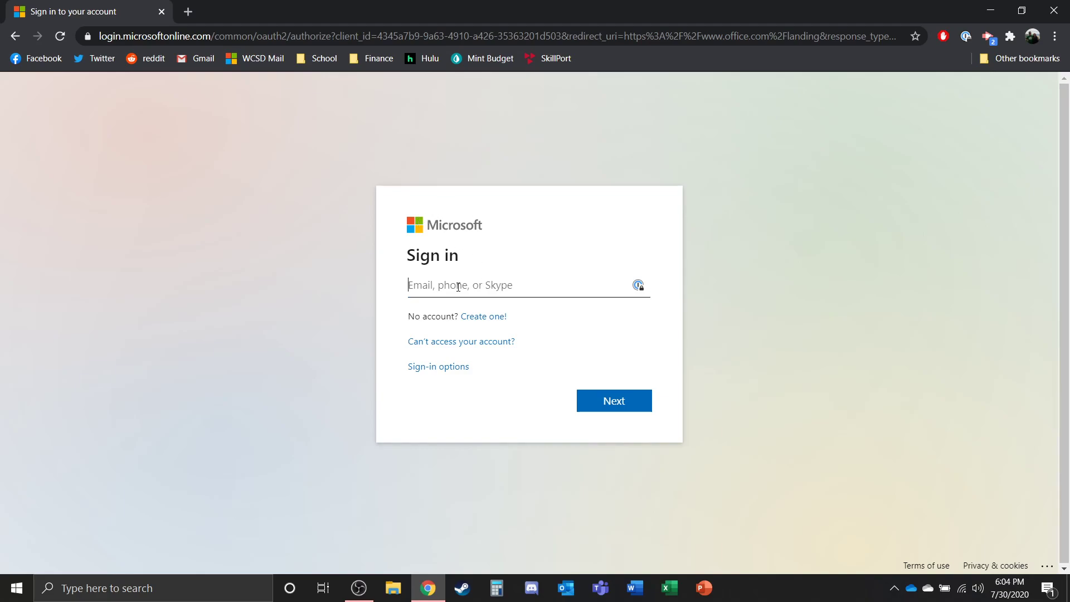
text(STUDENTID@w)
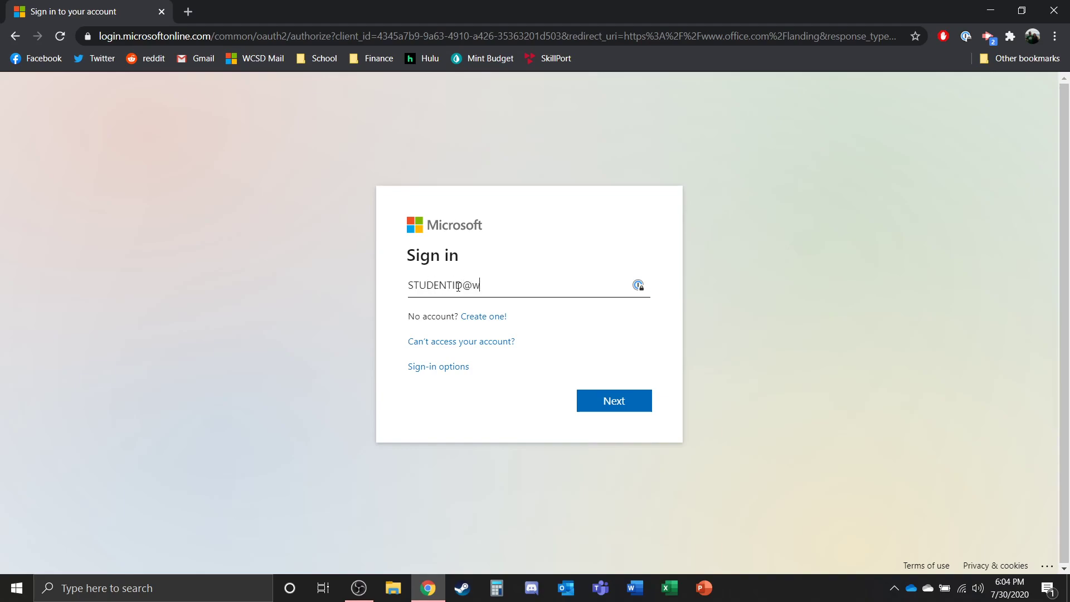
text(ashoeschools.org)
- Replace the sample address with the user's real school e-mail and submit it
double_click(487, 286)
click(487, 286)
double_click(488, 285)
drag(574, 292, 345, 282)
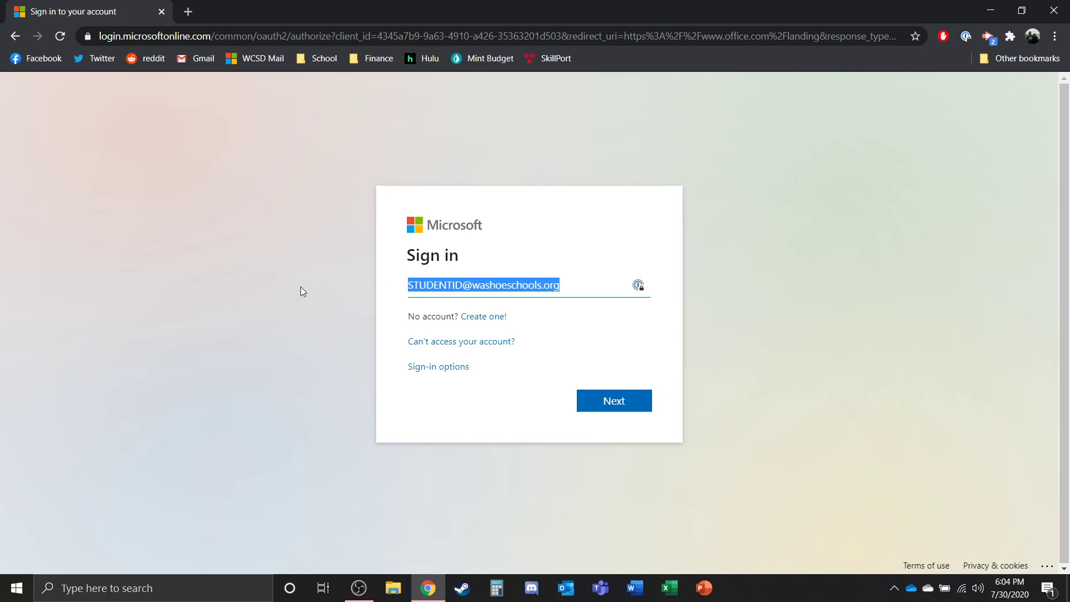
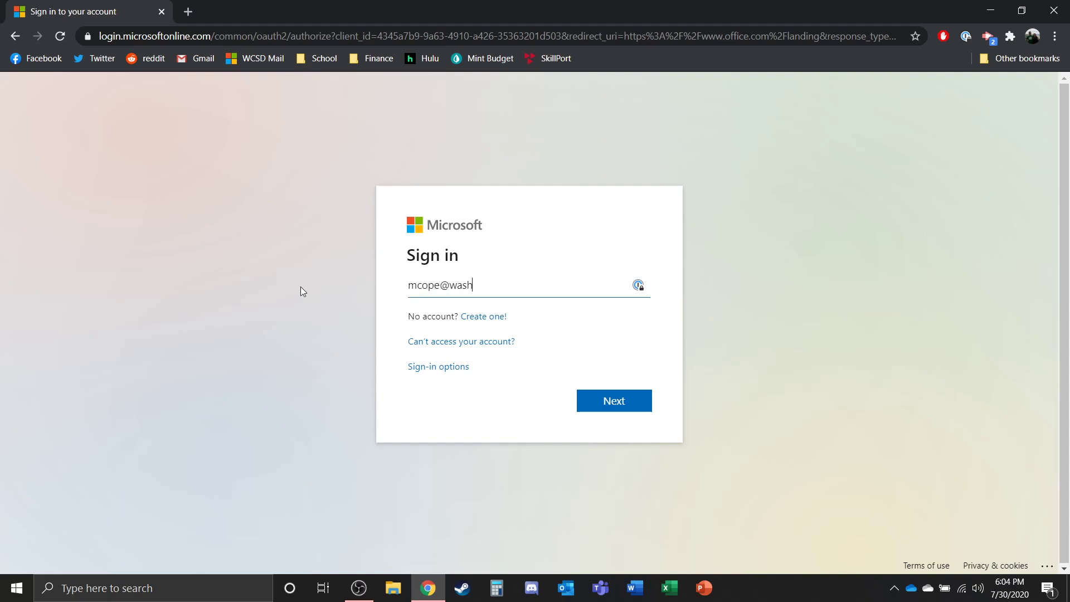
key(Return)
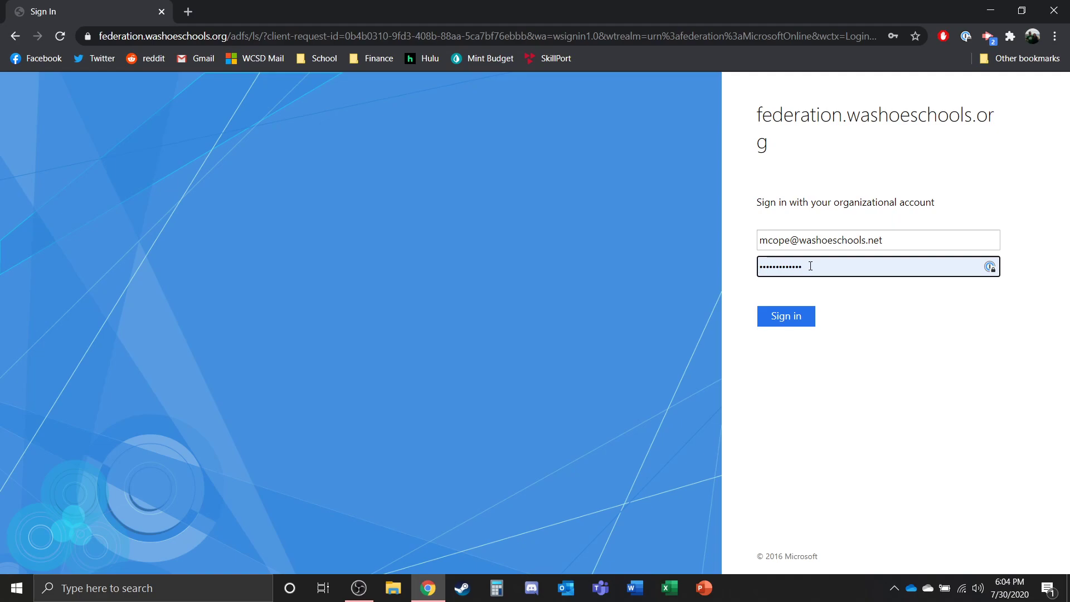
- Replace the autofilled password with the account password on the federation page
double_click(811, 266)
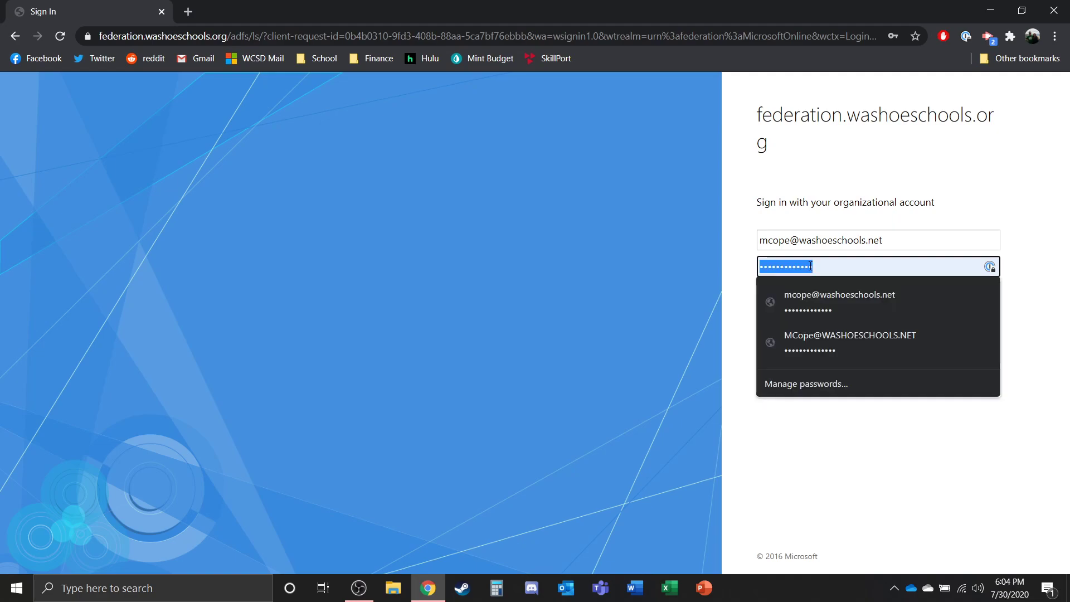
text(•••)
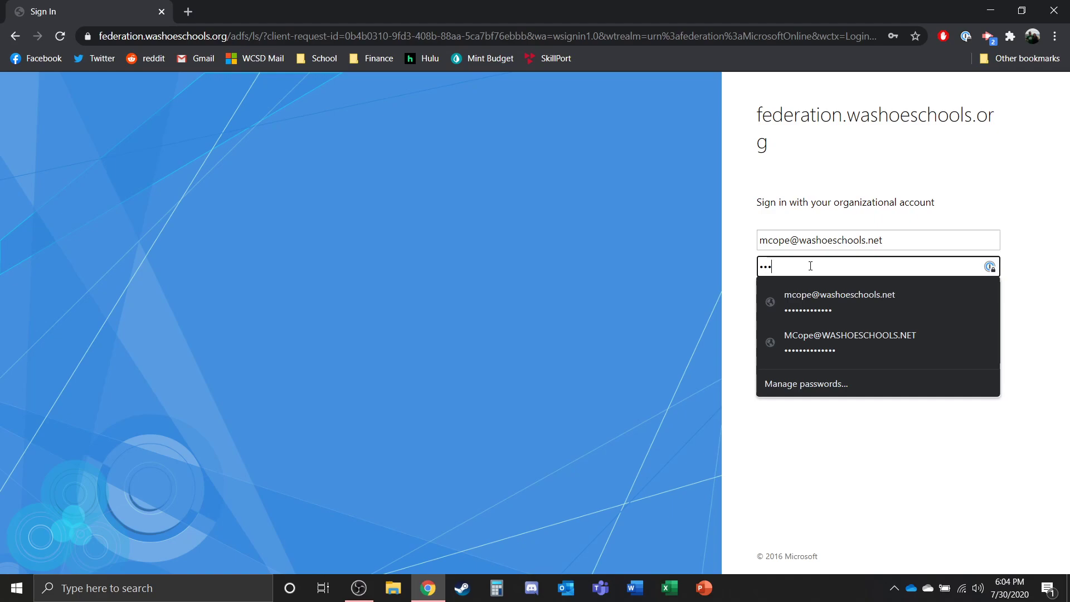
text(•••••••••)
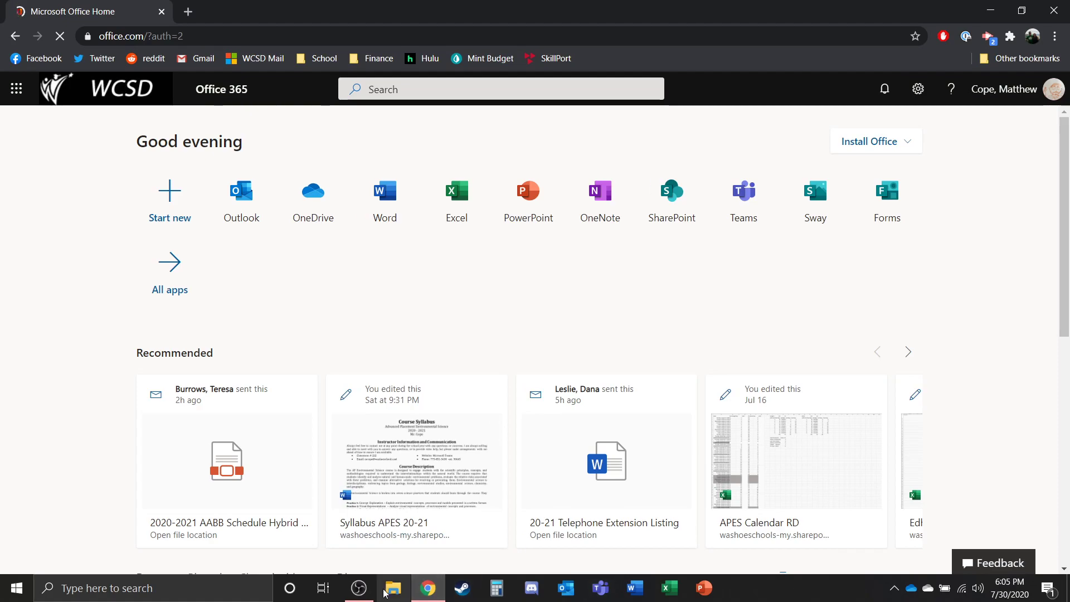
click(366, 591)
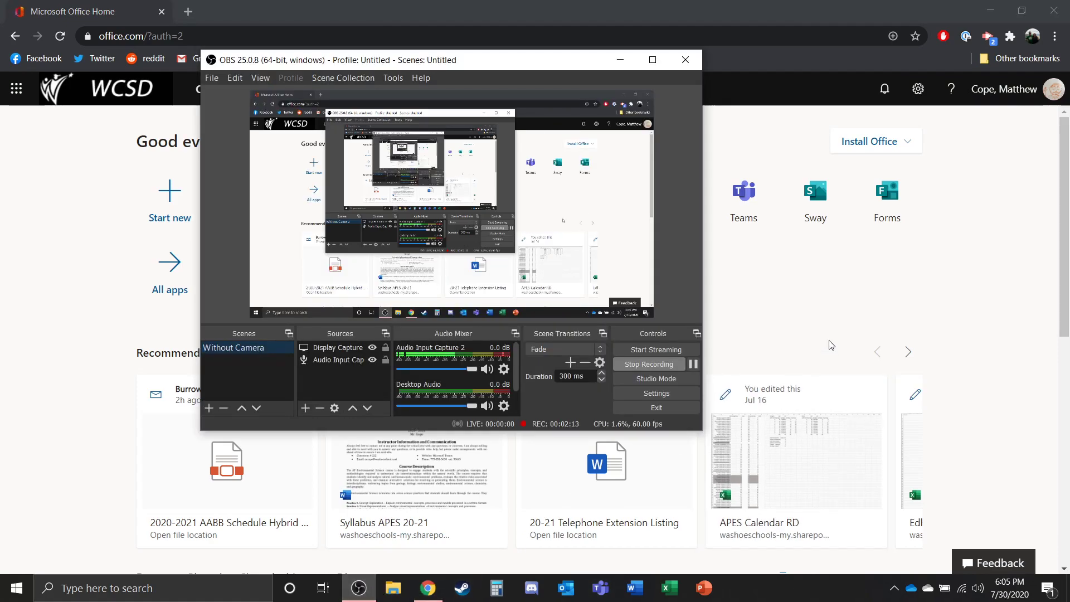
click(773, 296)
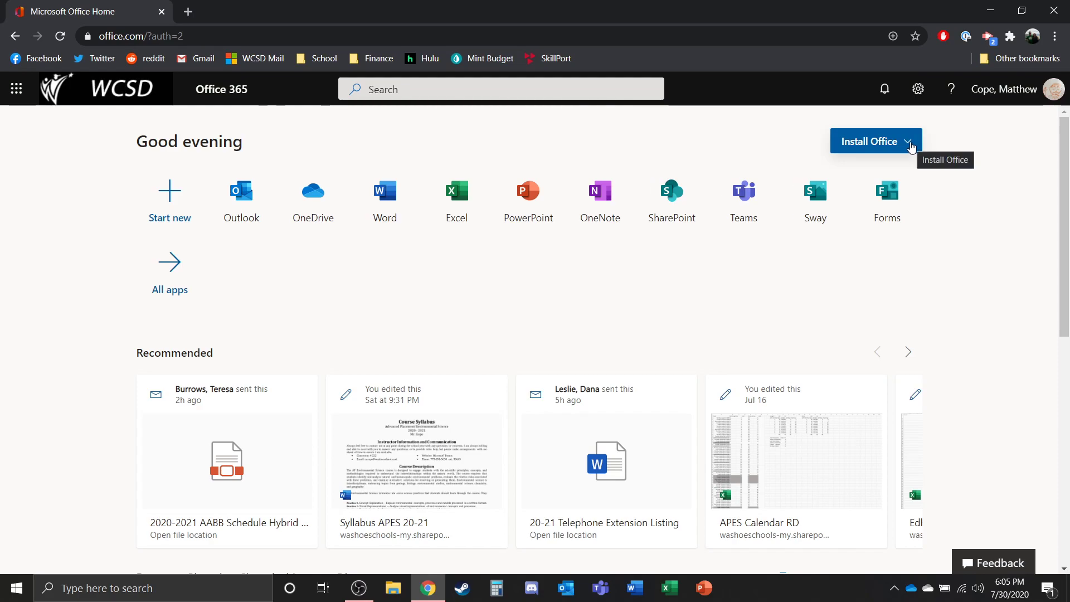
click(909, 143)
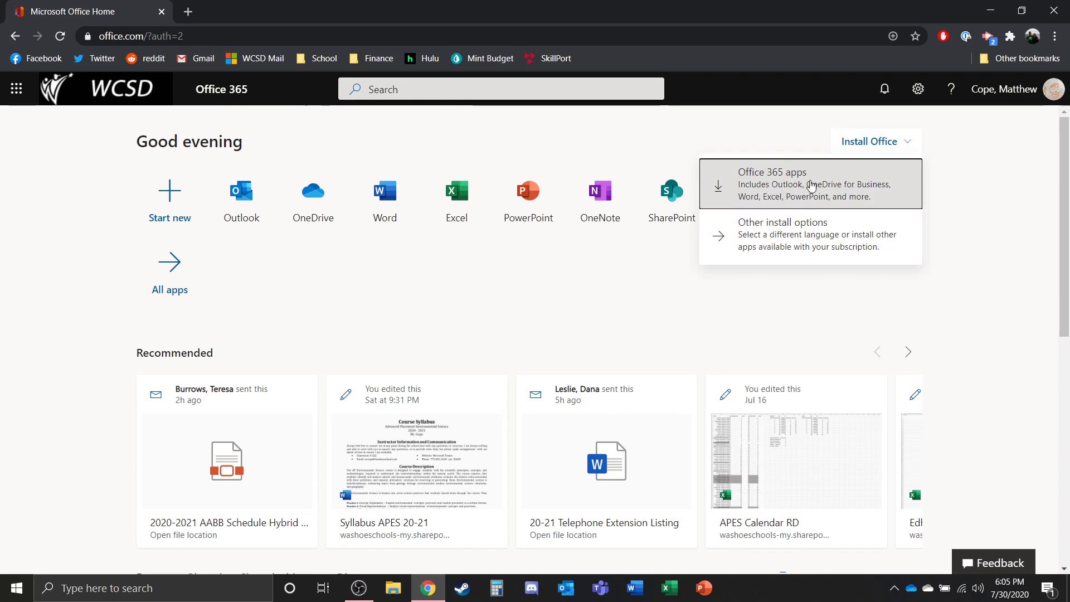
click(967, 232)
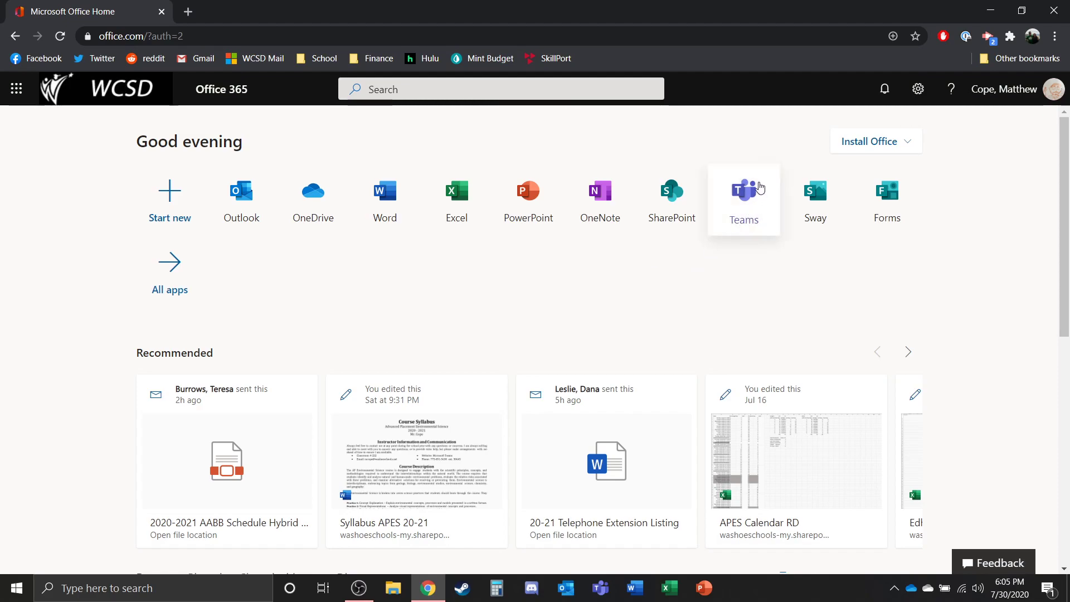
- Launch Teams from the Office home page and choose the web app over the download
click(756, 211)
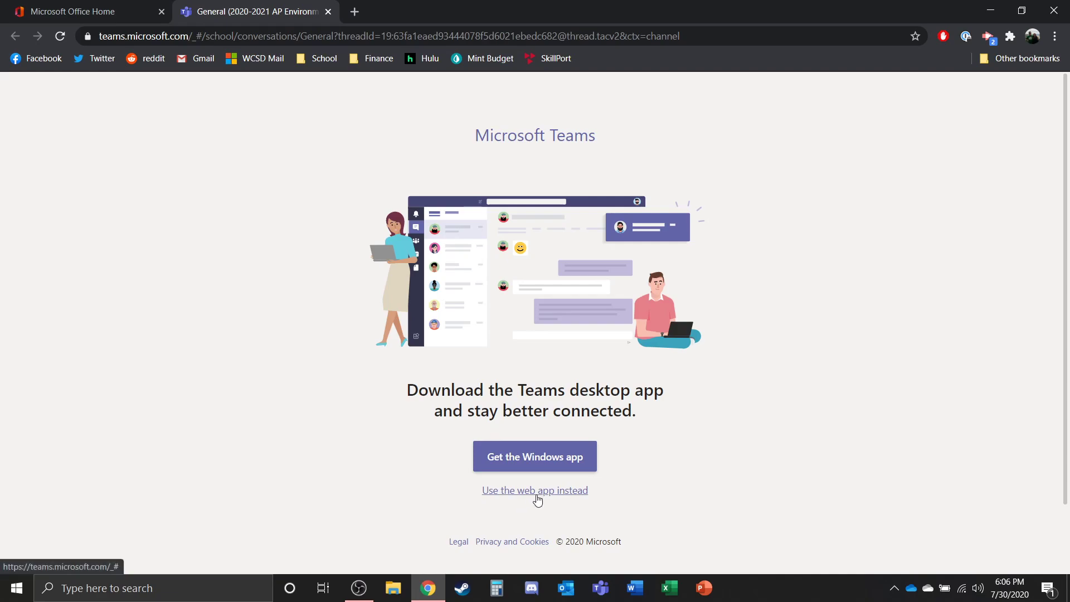
click(538, 495)
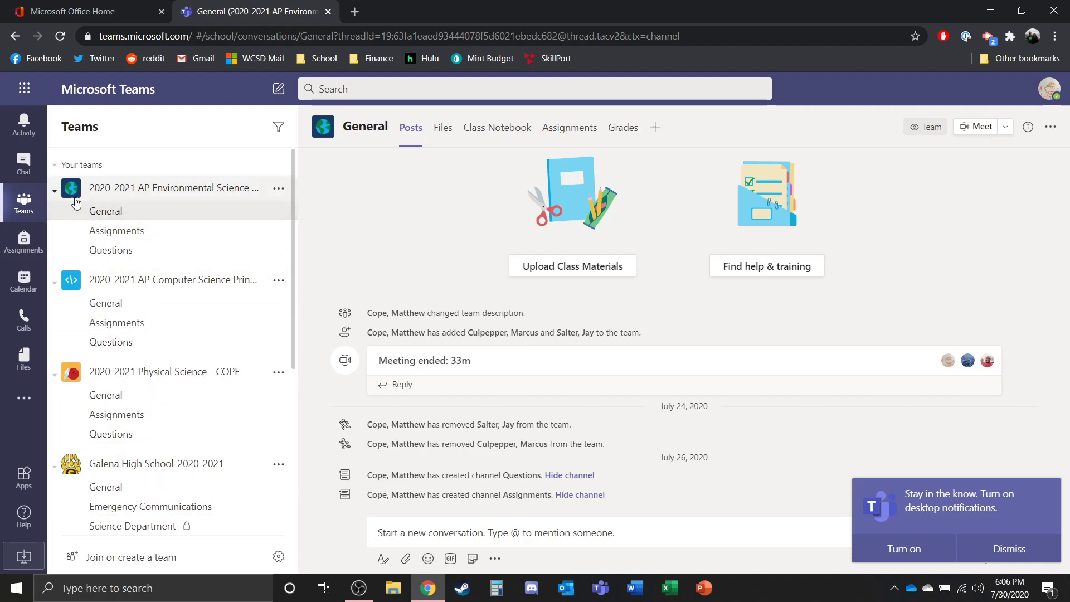
- Collapse AP Environmental Science, AP Computer Science, Physical Science, Galena High School and On-Demand Teams
click(55, 190)
click(55, 224)
click(55, 257)
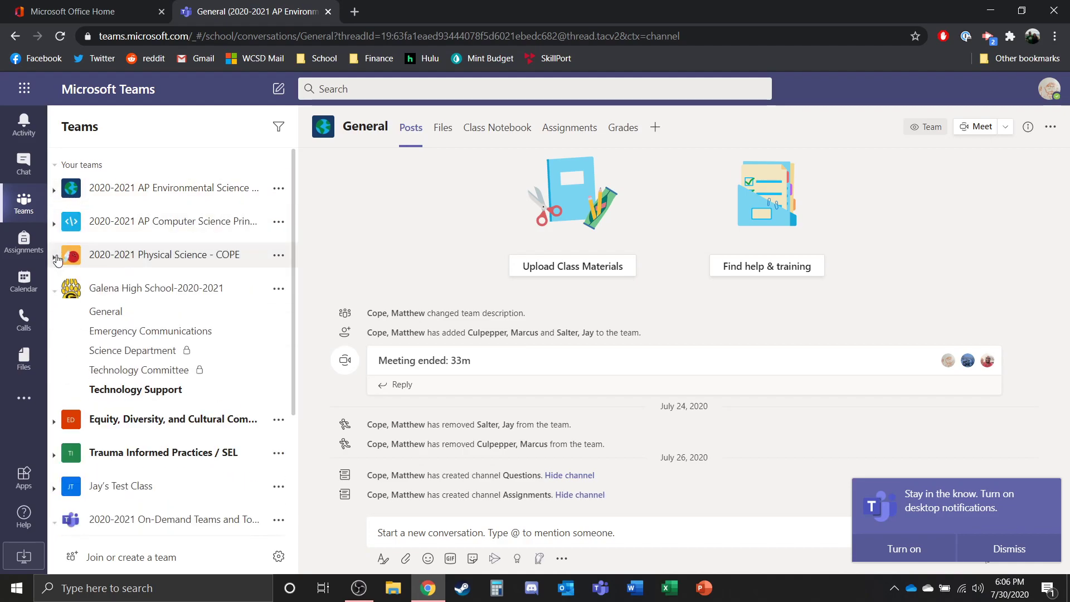
click(54, 291)
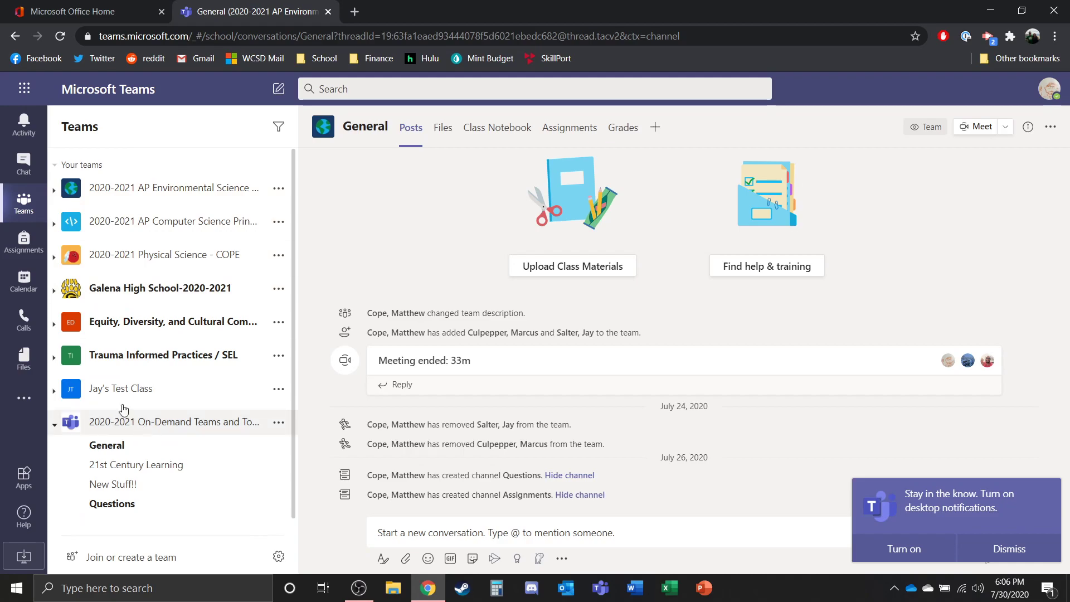
click(54, 424)
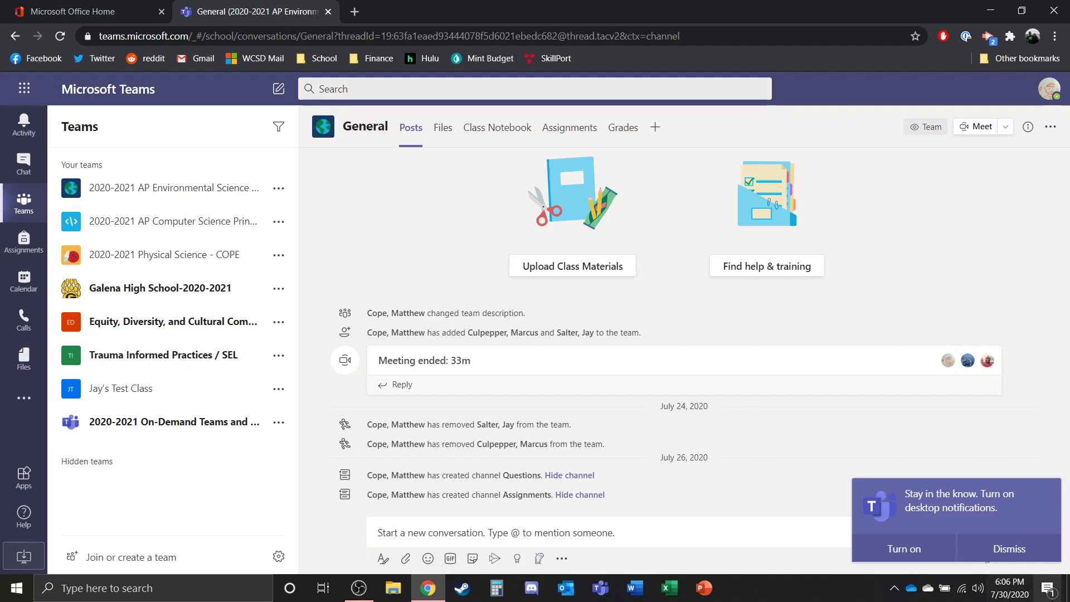
click(1014, 592)
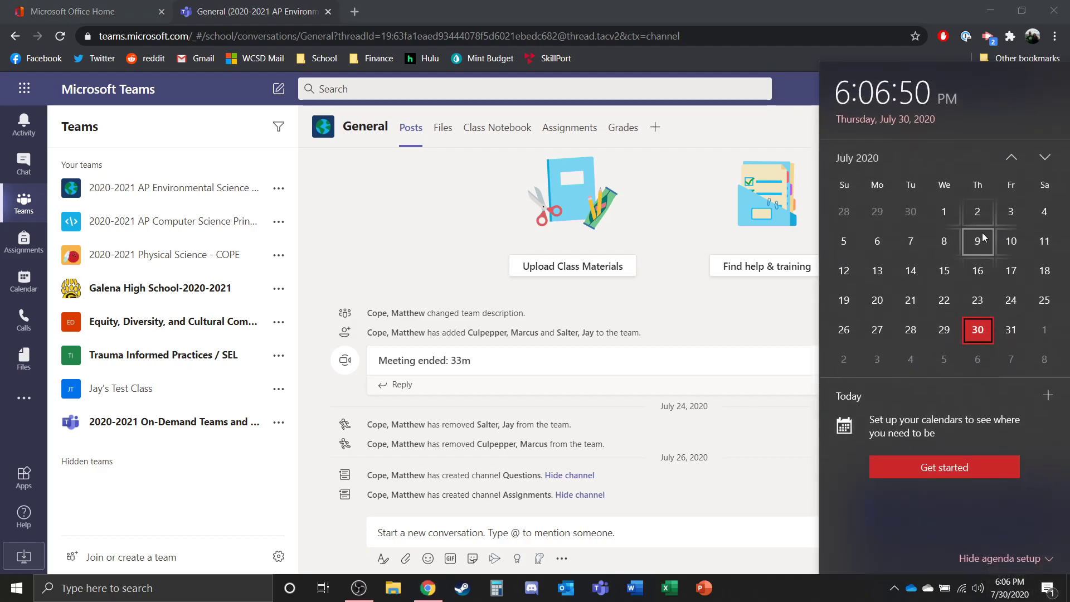
scroll(982, 234, down, 3)
scroll(982, 234, up, 2)
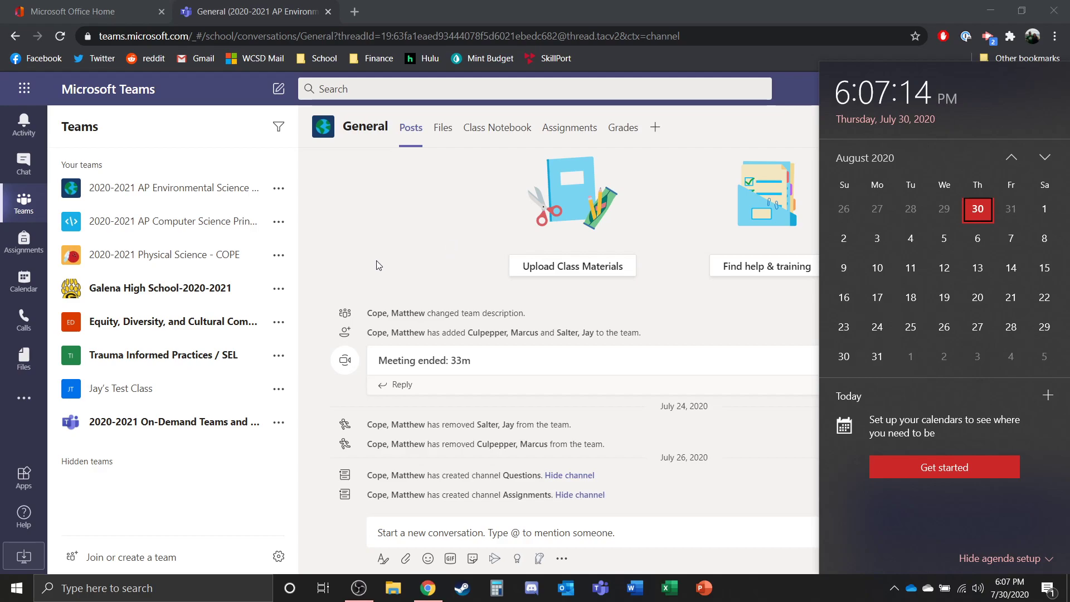
- Dismiss the clock and calendar, then expand AP Environmental Science to show its channels
click(379, 225)
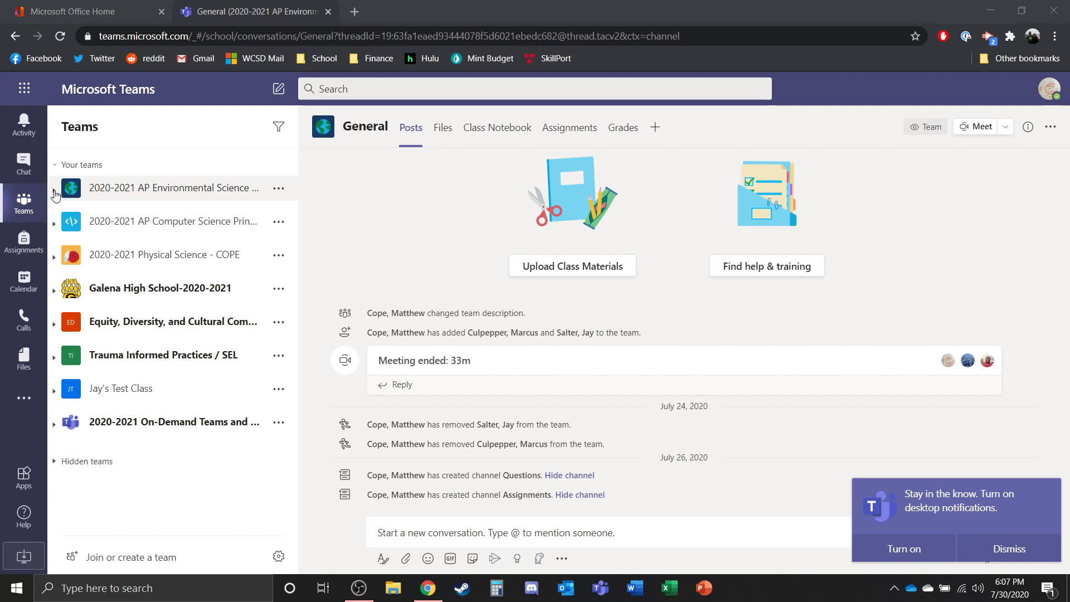
click(54, 192)
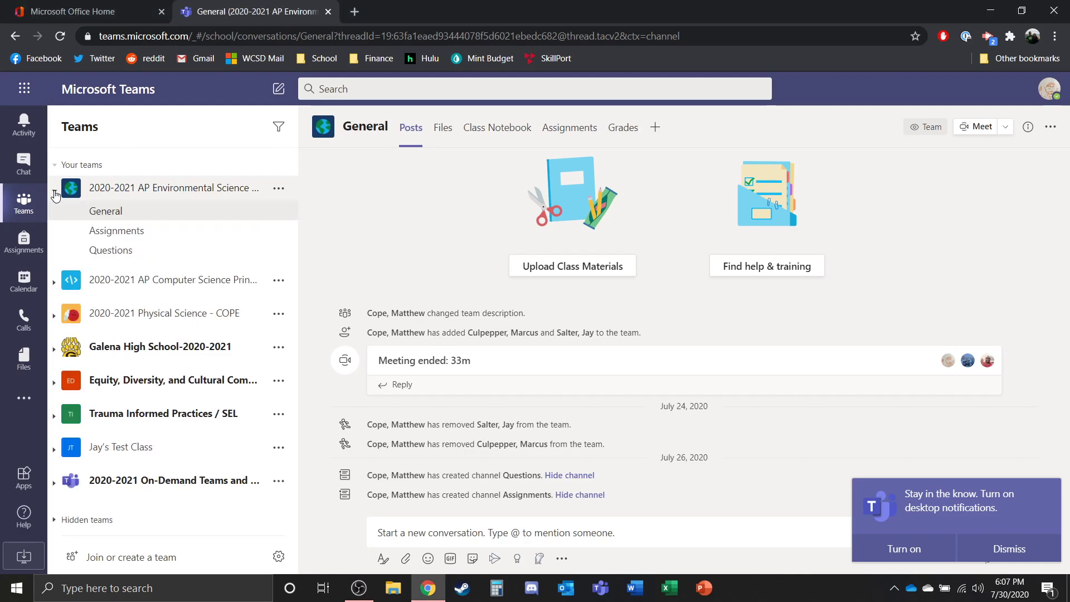